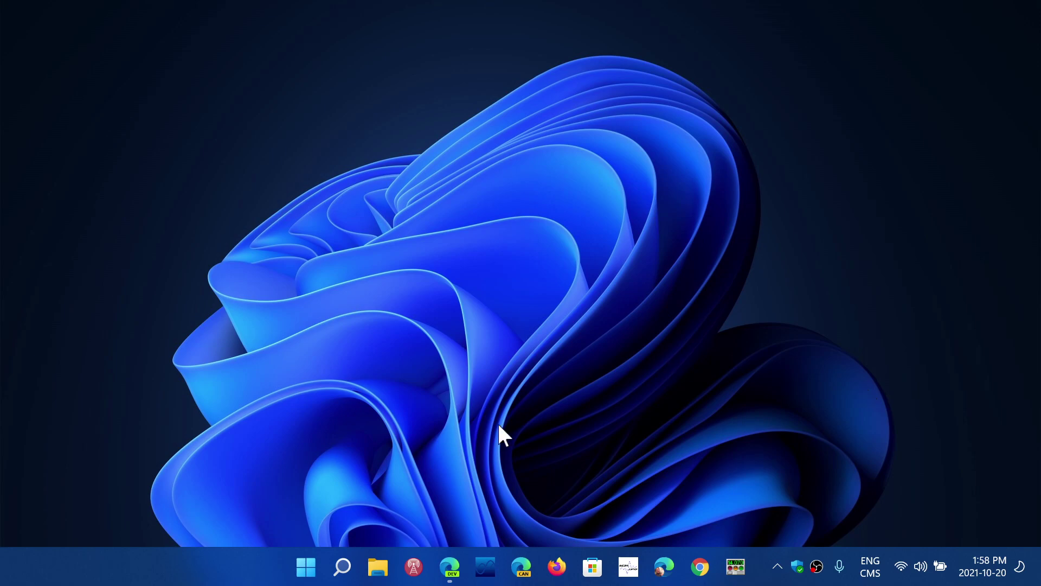
- Open Microsoft Store's Library and run Get updates, revealing two apps with pending updates
{"action": "left_click", "coordinate": [592, 567]}
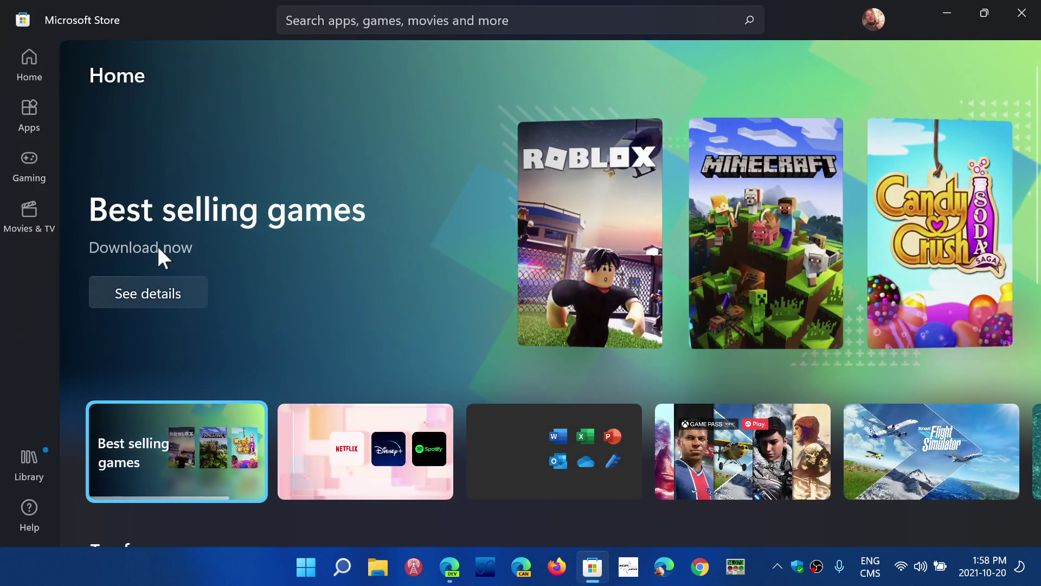
{"action": "left_click", "coordinate": [31, 464]}
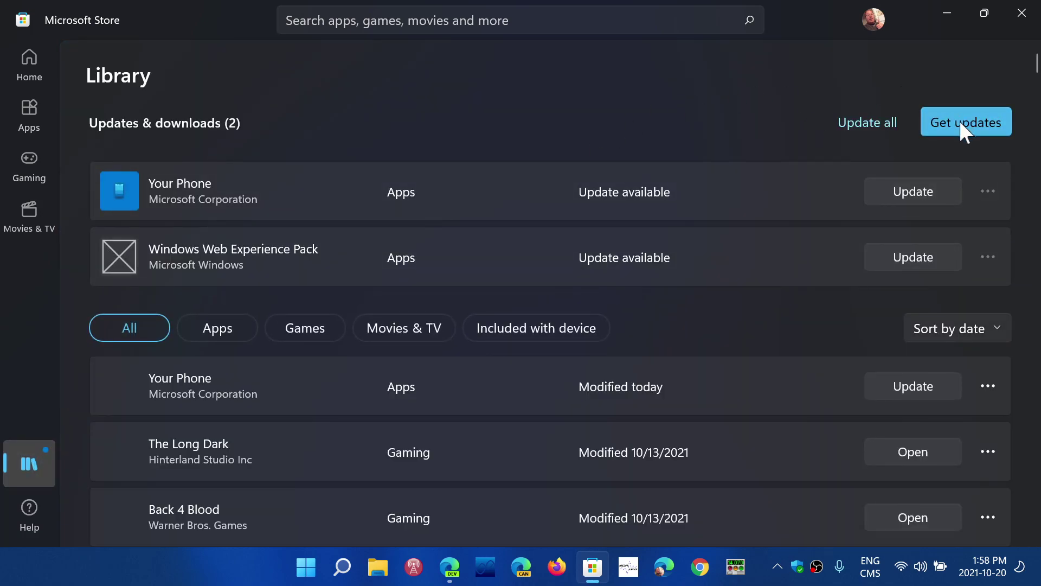
{"action": "left_click", "coordinate": [959, 122]}
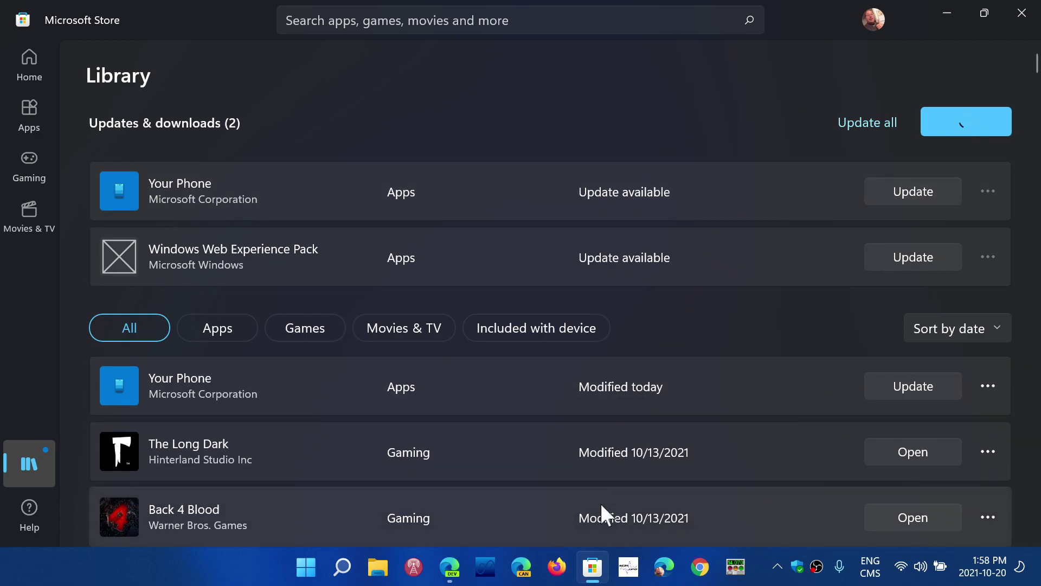
- Switch to Edge Dev to view the Windows Insider Twitter profile's Android apps tweet
{"action": "left_click", "coordinate": [446, 569]}
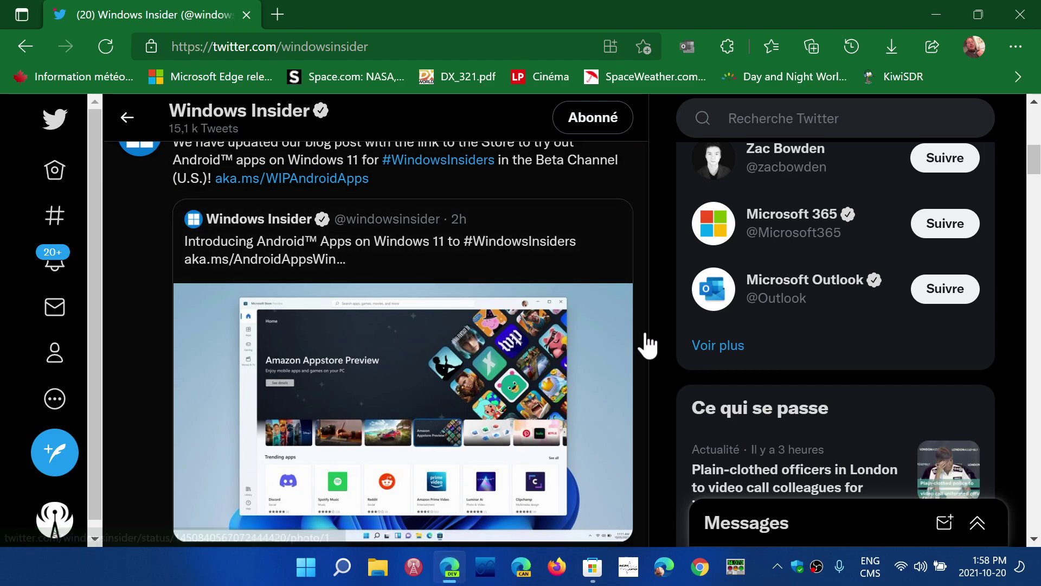
{"action": "scroll", "coordinate": [645, 342], "scroll_direction": "up", "scroll_amount": 1}
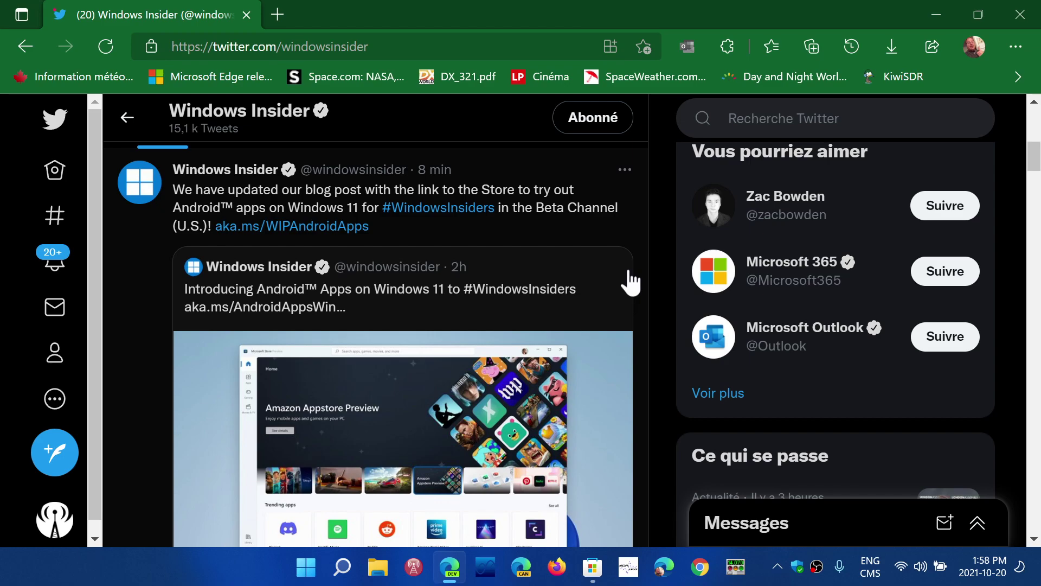
{"action": "scroll", "coordinate": [631, 281], "scroll_direction": "down", "scroll_amount": 2}
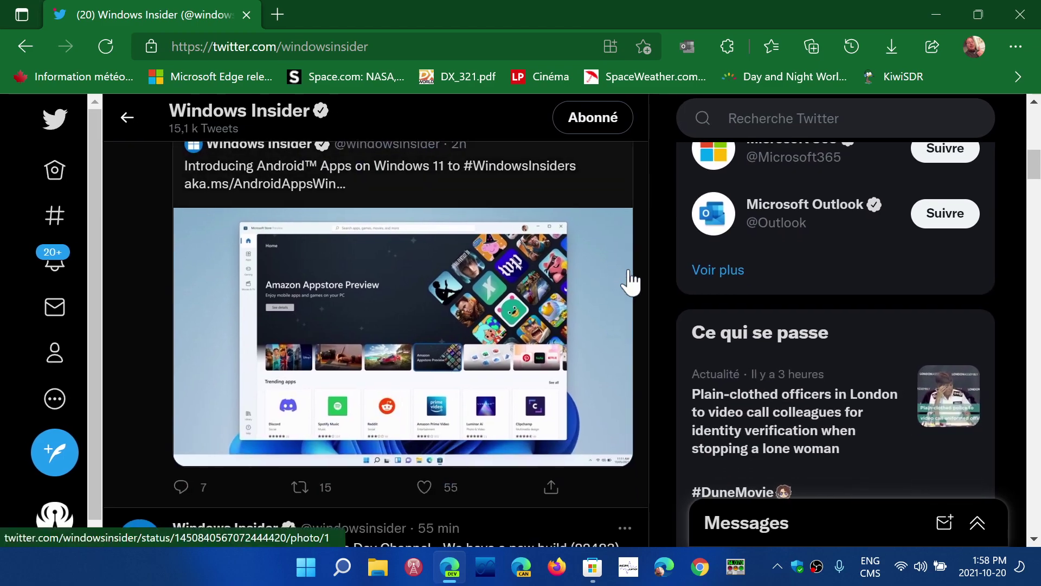
{"action": "scroll", "coordinate": [634, 301], "scroll_direction": "up", "scroll_amount": 1}
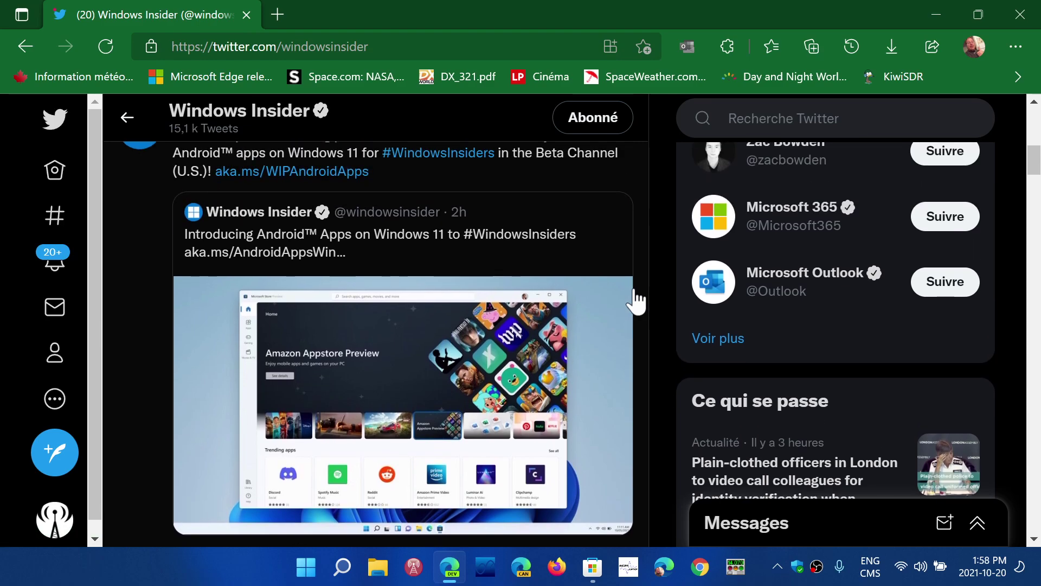
{"action": "scroll", "coordinate": [635, 301], "scroll_direction": "down", "scroll_amount": 1}
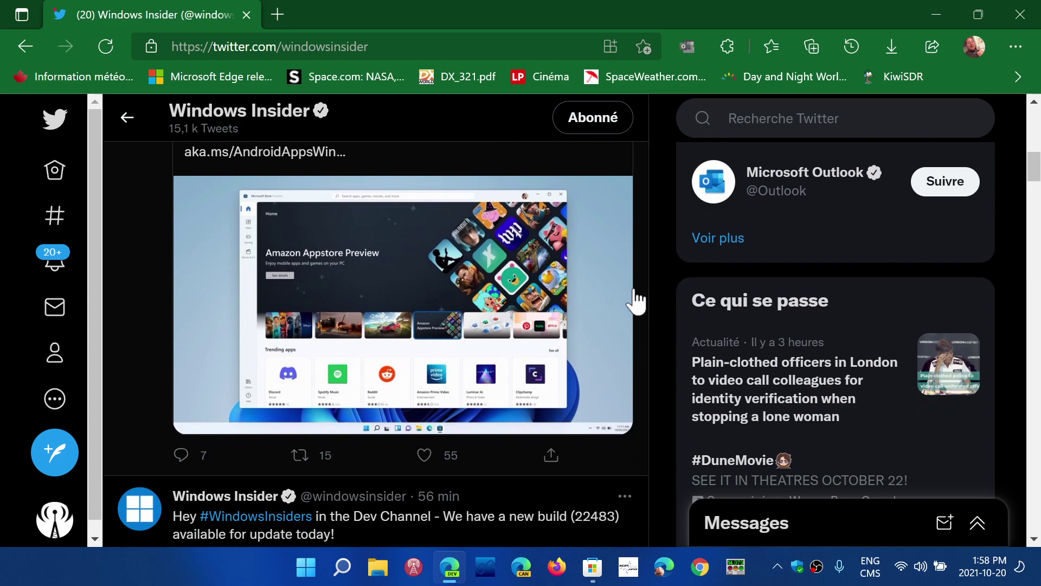
{"action": "scroll", "coordinate": [635, 301], "scroll_direction": "up", "scroll_amount": 2}
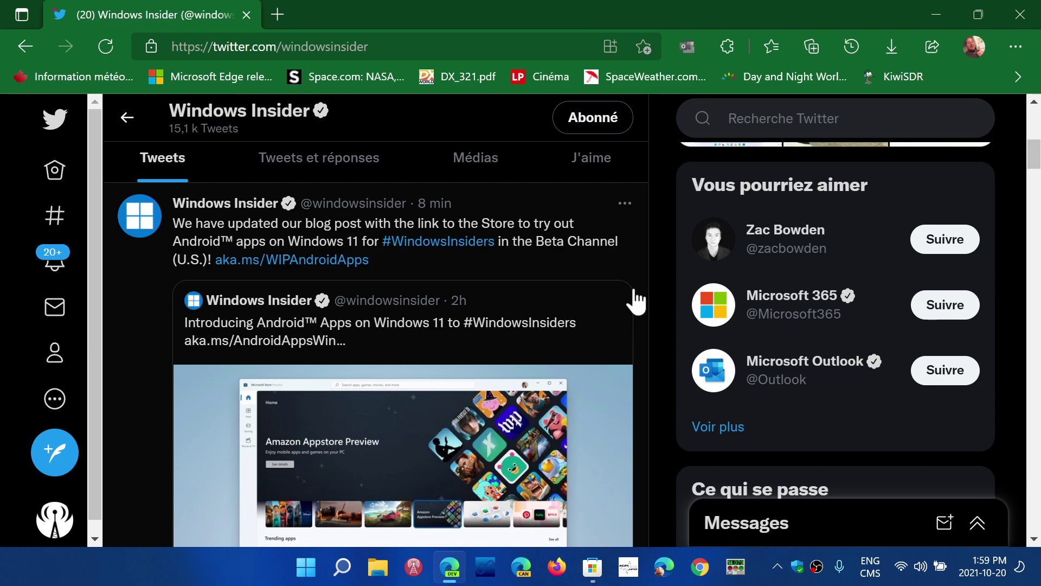
{"action": "scroll", "coordinate": [634, 302], "scroll_direction": "down", "scroll_amount": 1}
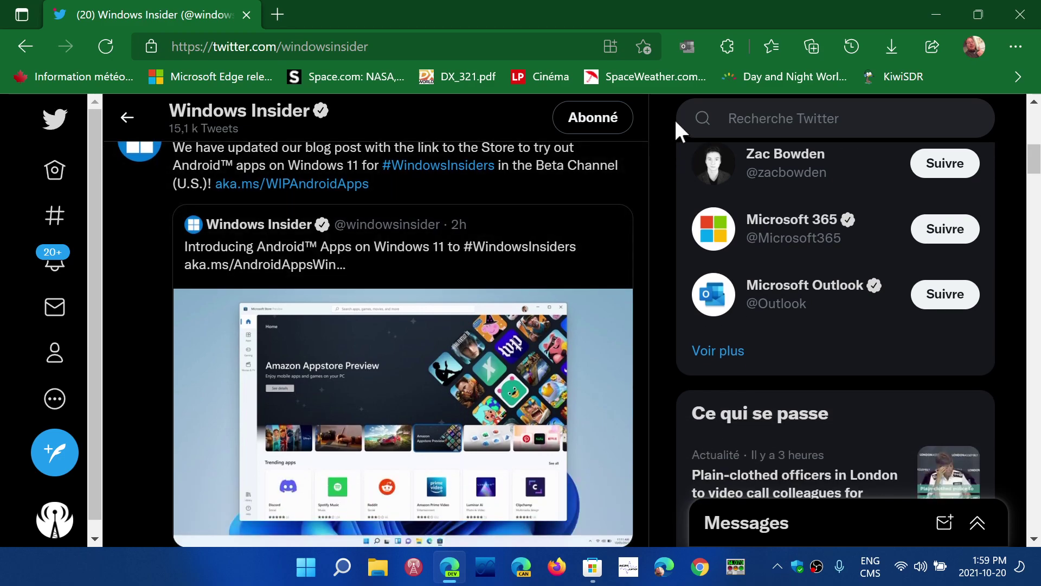
{"action": "scroll", "coordinate": [655, 268], "scroll_direction": "down", "scroll_amount": 2}
{"action": "scroll", "coordinate": [655, 267], "scroll_direction": "down", "scroll_amount": 2}
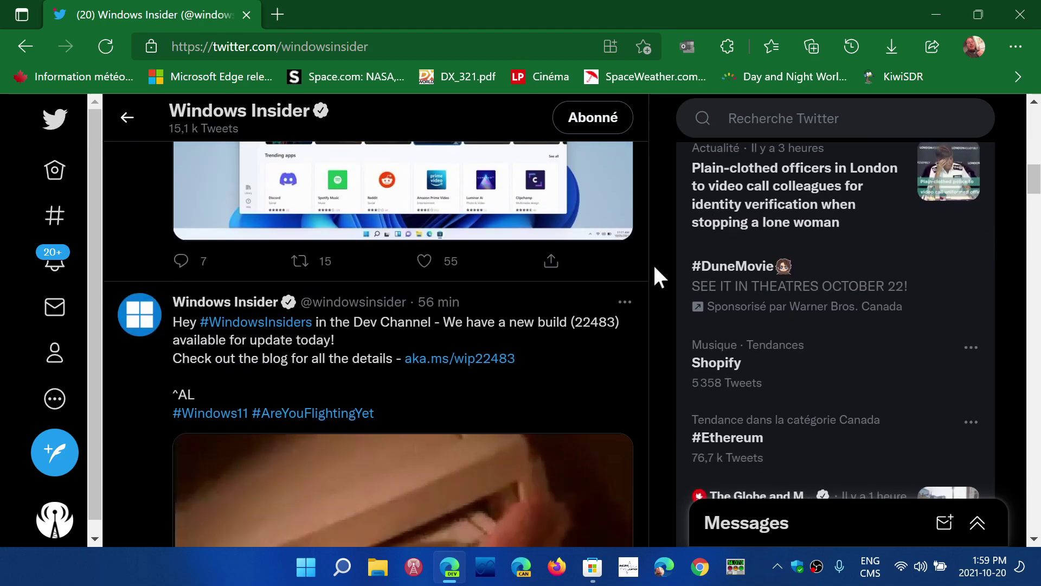
{"action": "scroll", "coordinate": [655, 266], "scroll_direction": "down", "scroll_amount": 2}
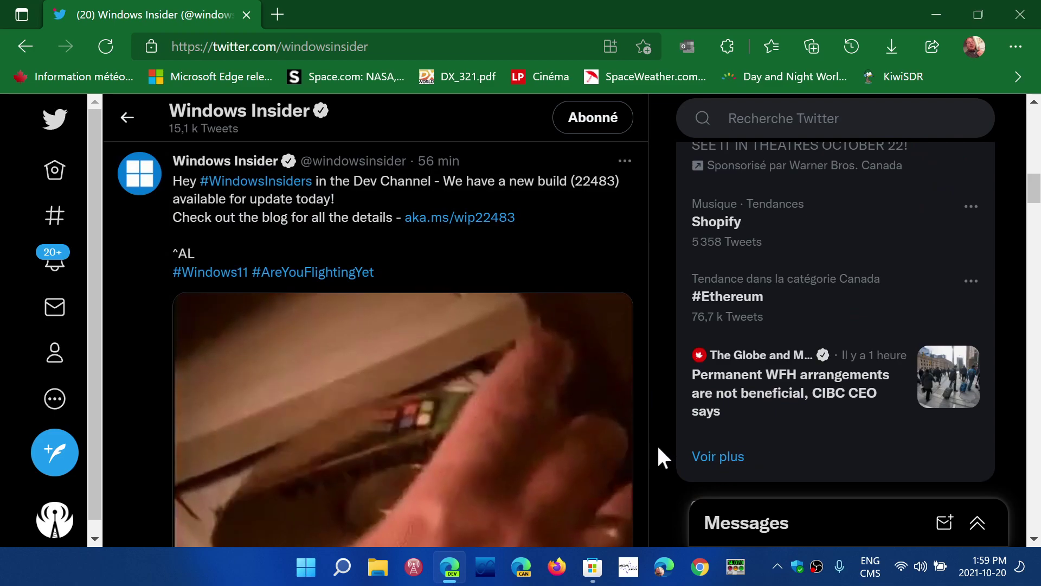
{"action": "scroll", "coordinate": [661, 453], "scroll_direction": "down", "scroll_amount": 1}
{"action": "scroll", "coordinate": [656, 444], "scroll_direction": "up", "scroll_amount": 1}
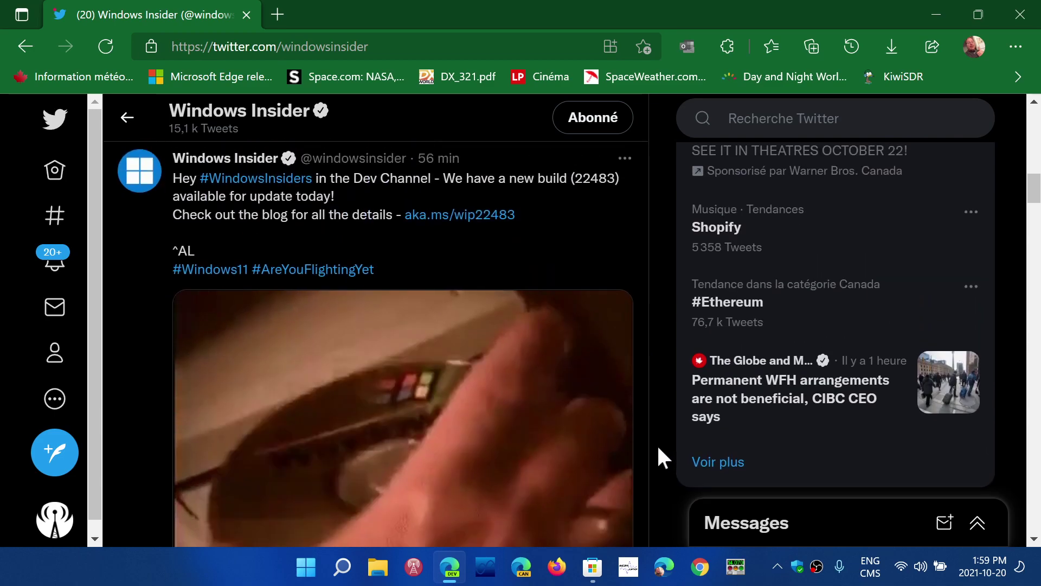
{"action": "scroll", "coordinate": [657, 443], "scroll_direction": "down", "scroll_amount": 1}
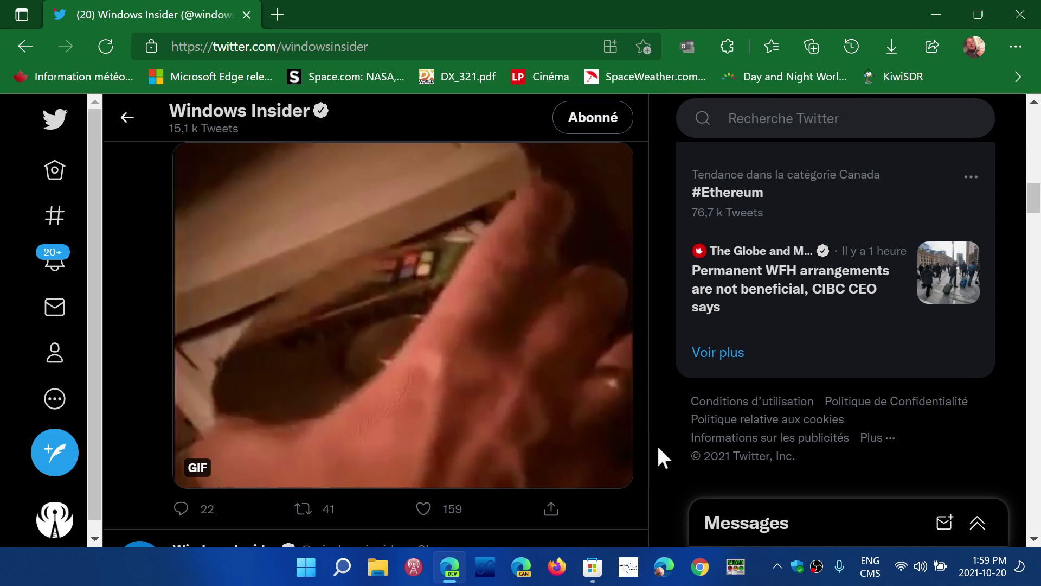
{"action": "scroll", "coordinate": [657, 444], "scroll_direction": "up", "scroll_amount": 2}
{"action": "scroll", "coordinate": [656, 443], "scroll_direction": "up", "scroll_amount": 4}
{"action": "scroll", "coordinate": [657, 443], "scroll_direction": "up", "scroll_amount": 1}
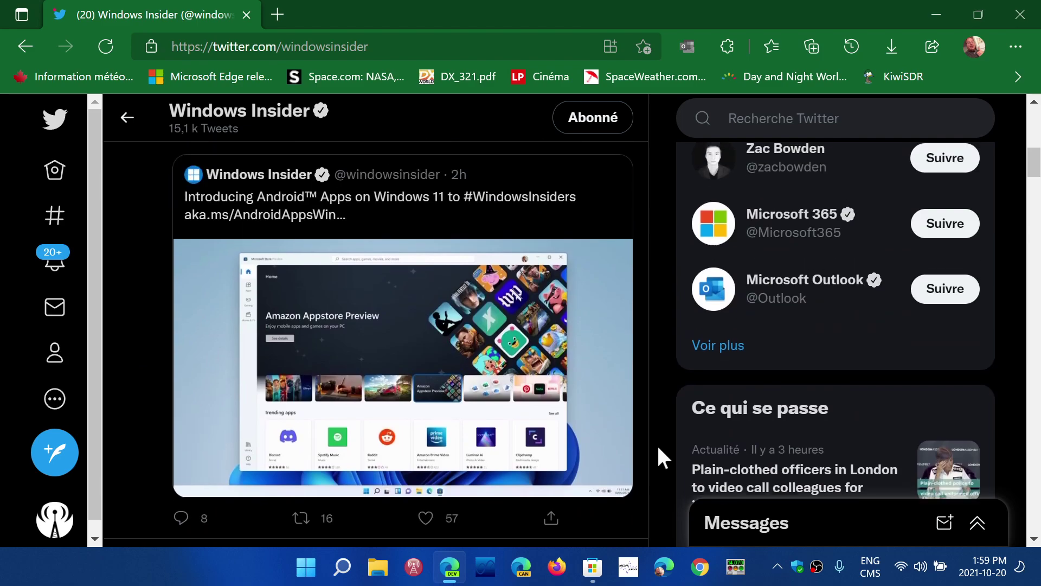
{"action": "scroll", "coordinate": [657, 443], "scroll_direction": "up", "scroll_amount": 3}
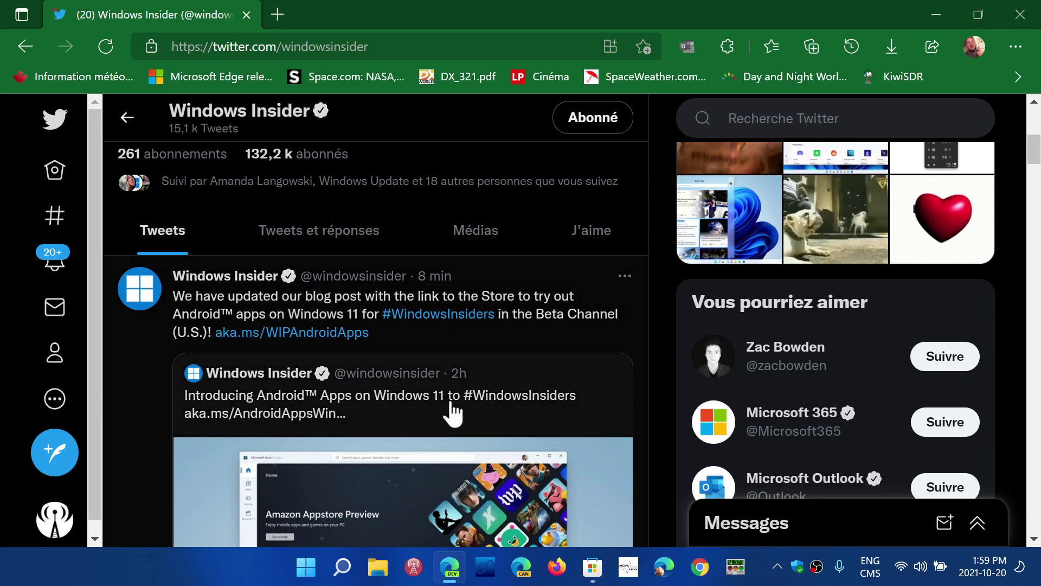
{"action": "scroll", "coordinate": [662, 442], "scroll_direction": "down", "scroll_amount": 1}
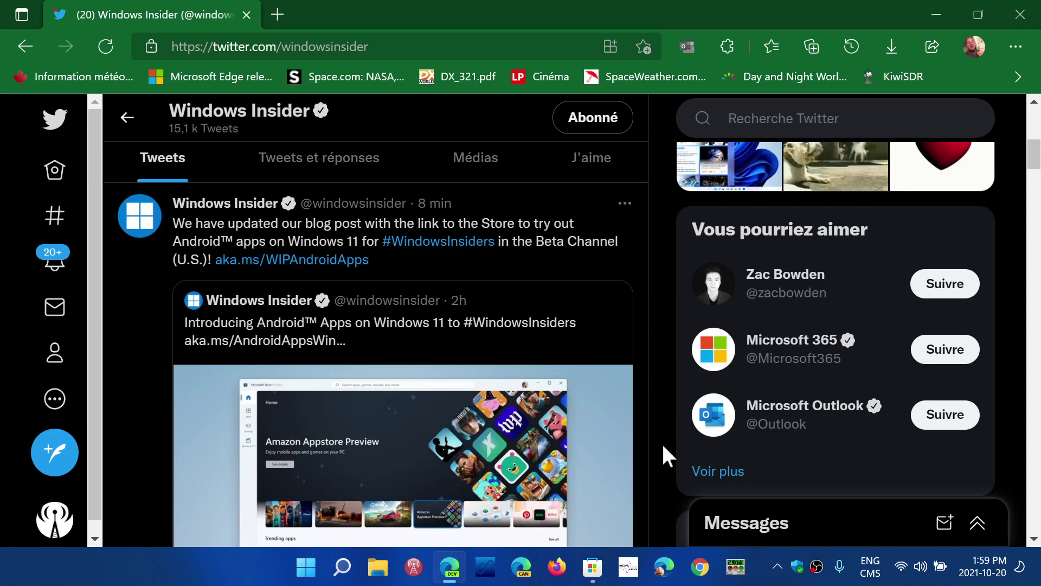
{"action": "scroll", "coordinate": [662, 446], "scroll_direction": "down", "scroll_amount": 4}
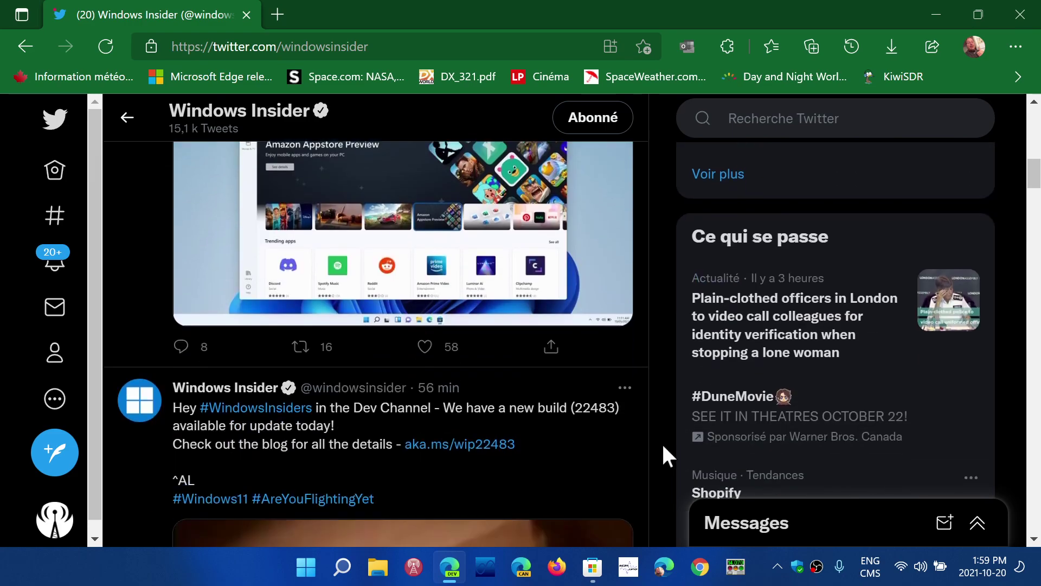
{"action": "scroll", "coordinate": [663, 445], "scroll_direction": "down", "scroll_amount": 2}
{"action": "scroll", "coordinate": [663, 446], "scroll_direction": "down", "scroll_amount": 2}
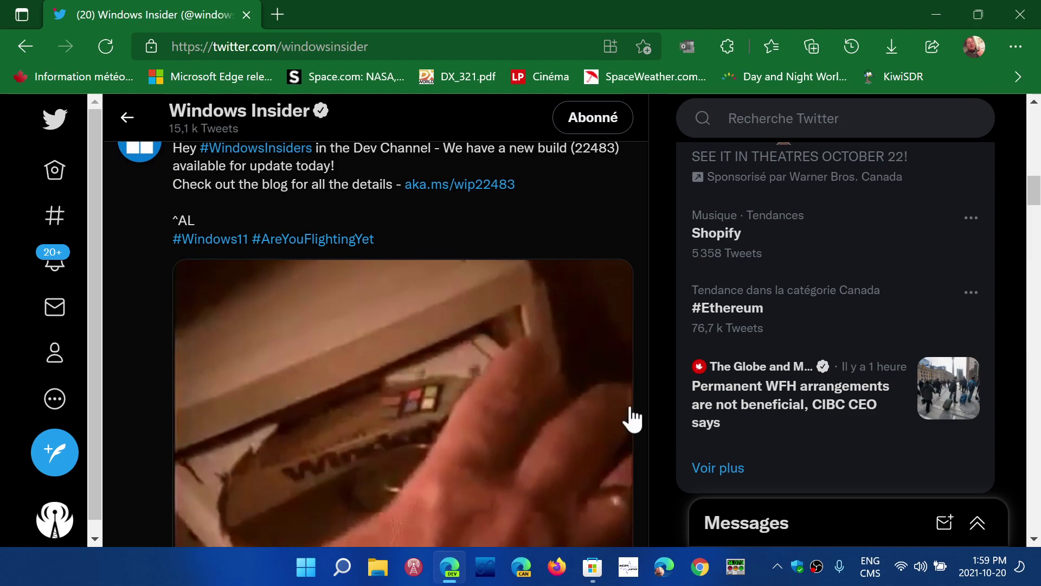
{"action": "scroll", "coordinate": [633, 419], "scroll_direction": "down", "scroll_amount": 2}
{"action": "scroll", "coordinate": [632, 419], "scroll_direction": "up", "scroll_amount": 1}
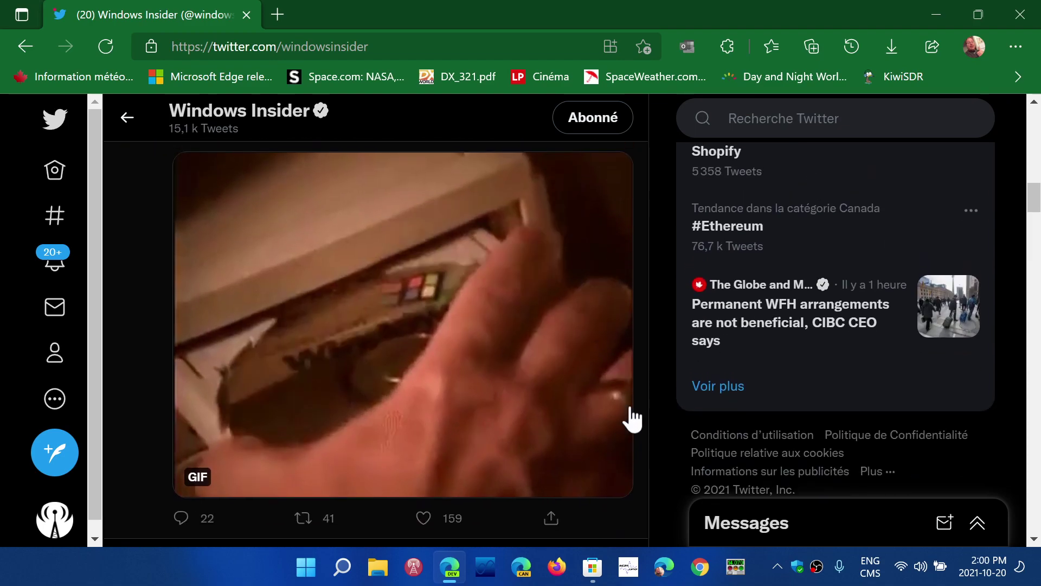
{"action": "scroll", "coordinate": [632, 418], "scroll_direction": "up", "scroll_amount": 4}
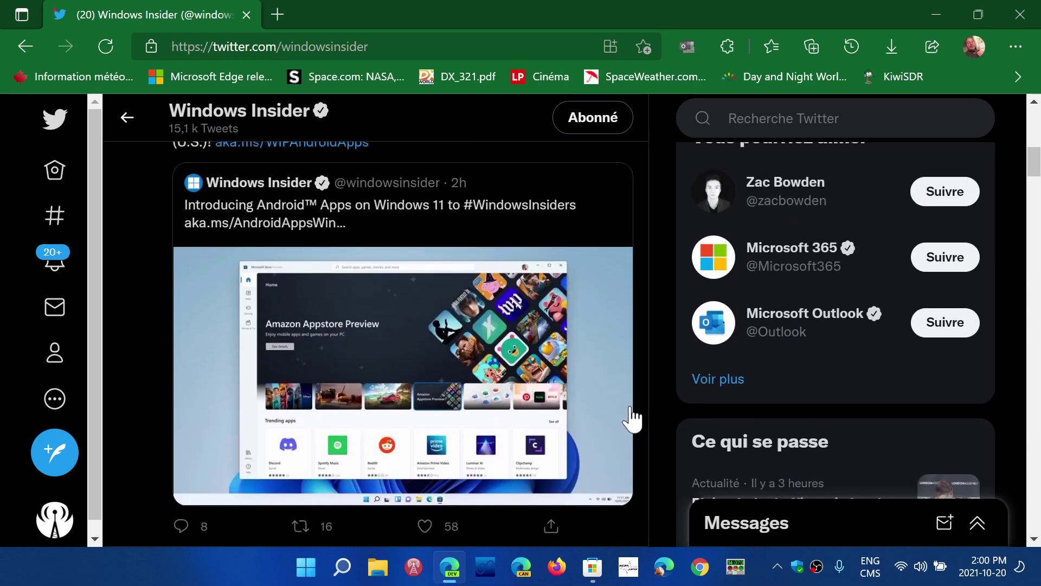
{"action": "scroll", "coordinate": [631, 418], "scroll_direction": "up", "scroll_amount": 4}
{"action": "scroll", "coordinate": [632, 419], "scroll_direction": "up", "scroll_amount": 1}
{"action": "scroll", "coordinate": [632, 419], "scroll_direction": "up", "scroll_amount": 2}
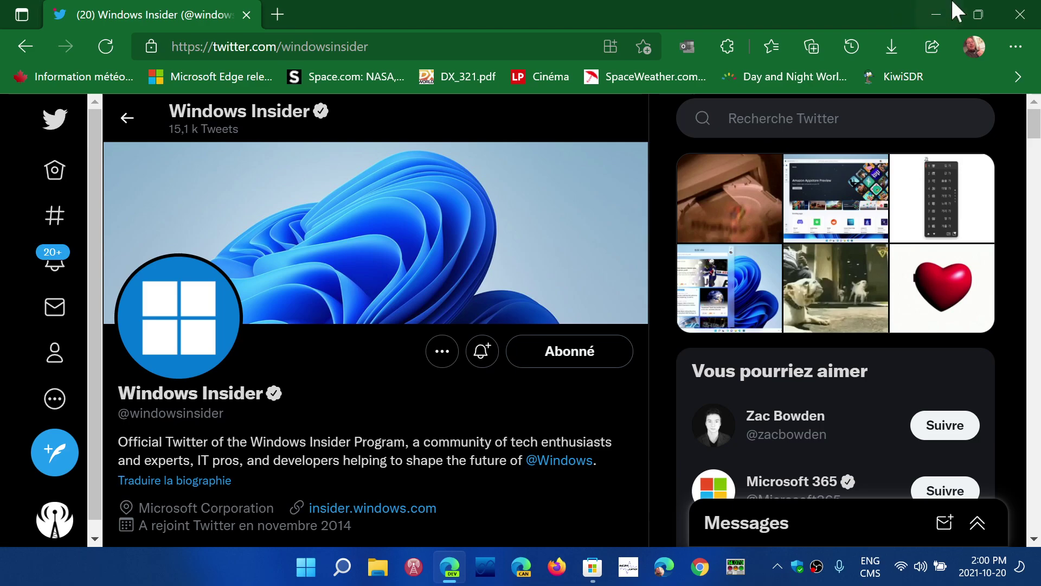
- Minimize the Edge Twitter window and close Microsoft Store, leaving the Windows 11 desktop
{"action": "left_click", "coordinate": [1019, 14]}
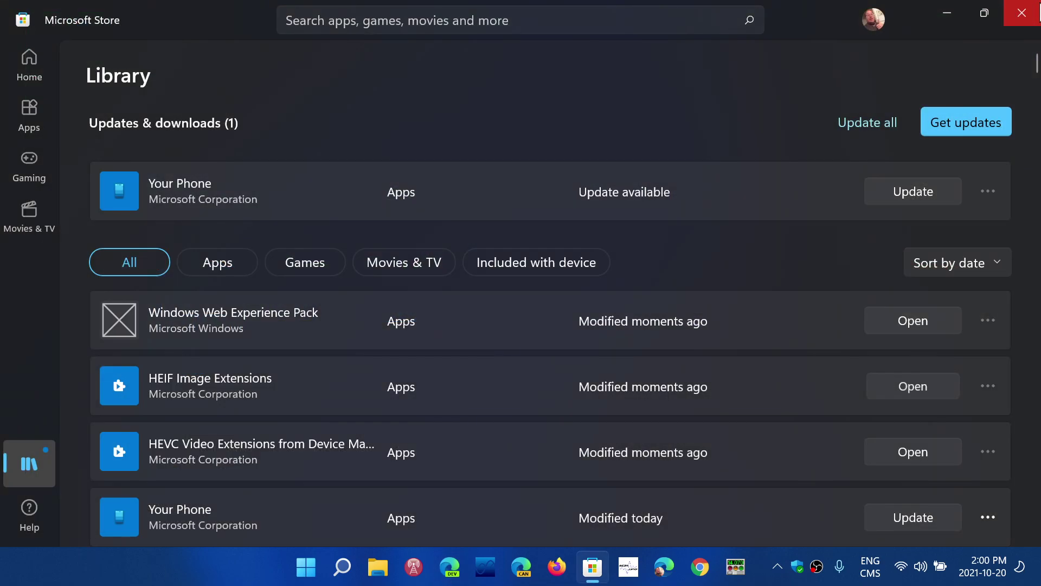
{"action": "left_click", "coordinate": [1022, 13]}
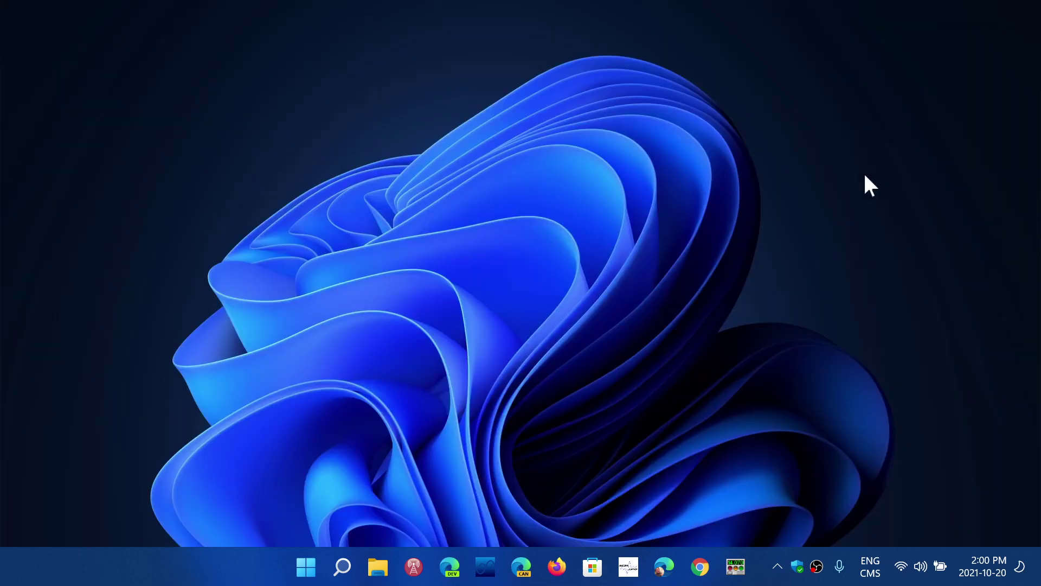